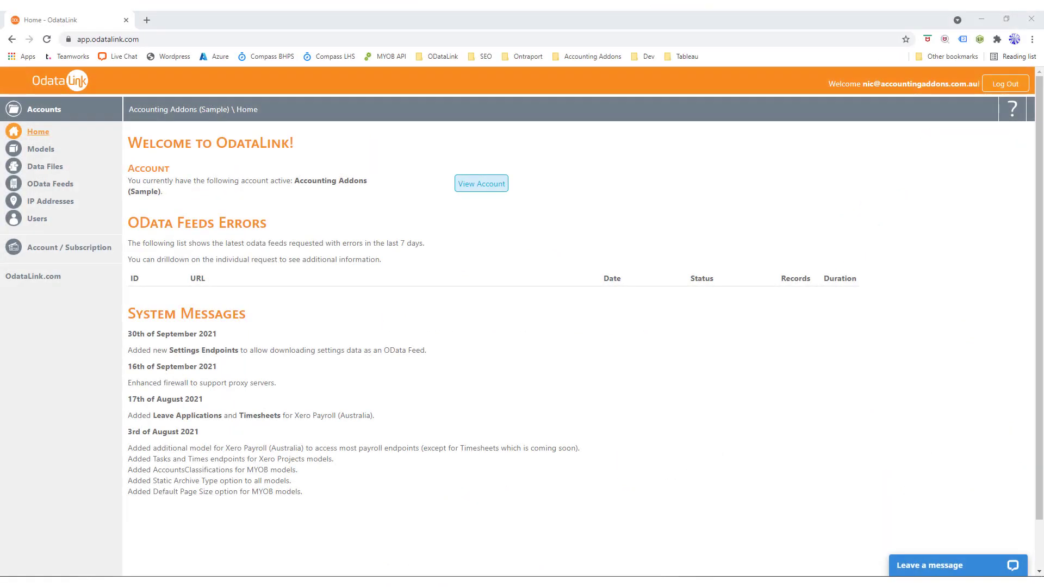
Enable Consolidation Allowed (BETA) on the Sample model and save the model
{"action": "left_click", "coordinate": [39, 149]}
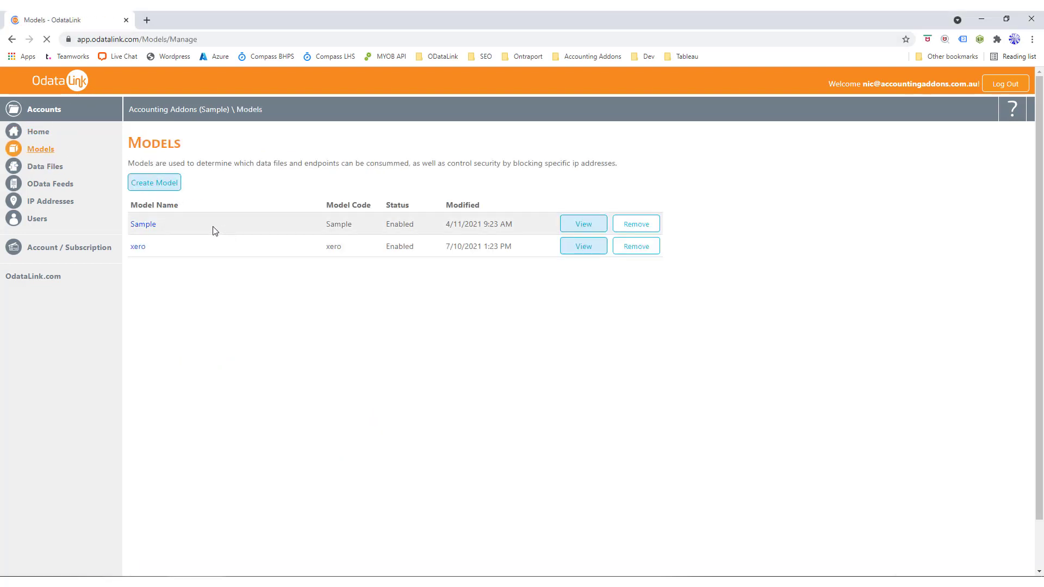
{"action": "left_click", "coordinate": [143, 225]}
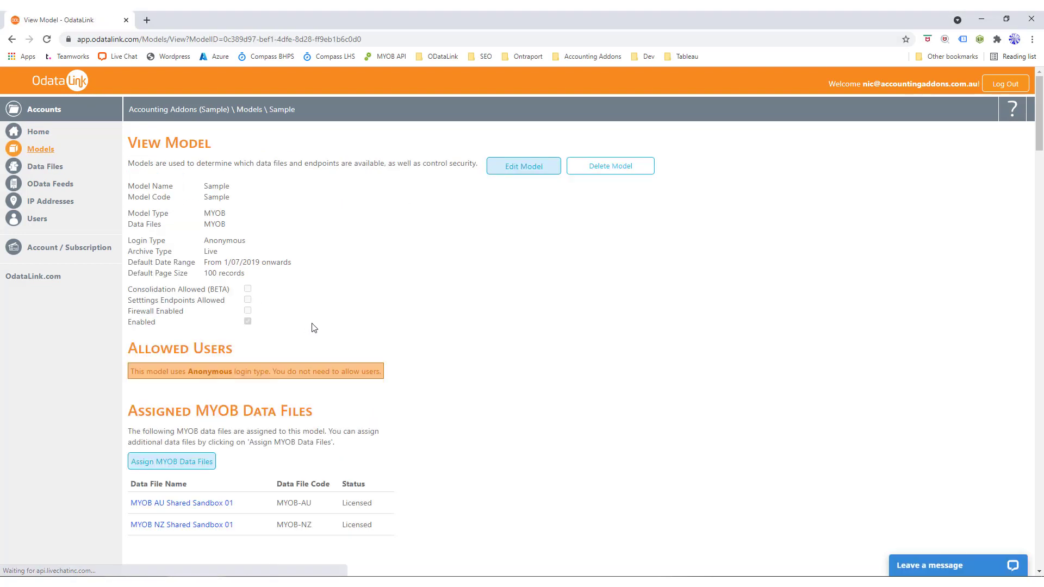
{"action": "left_click", "coordinate": [522, 169]}
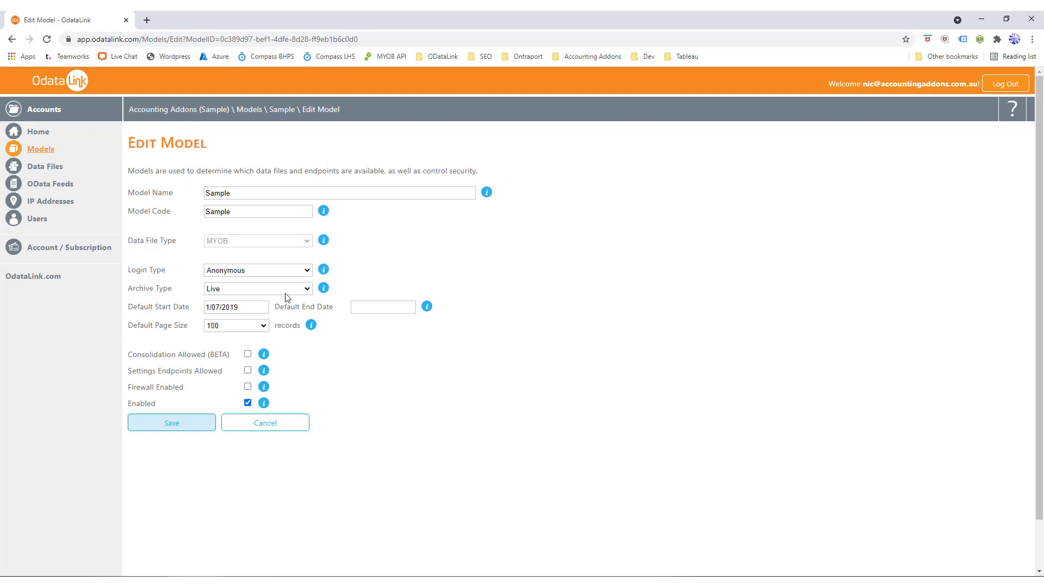
{"action": "left_click", "coordinate": [247, 354]}
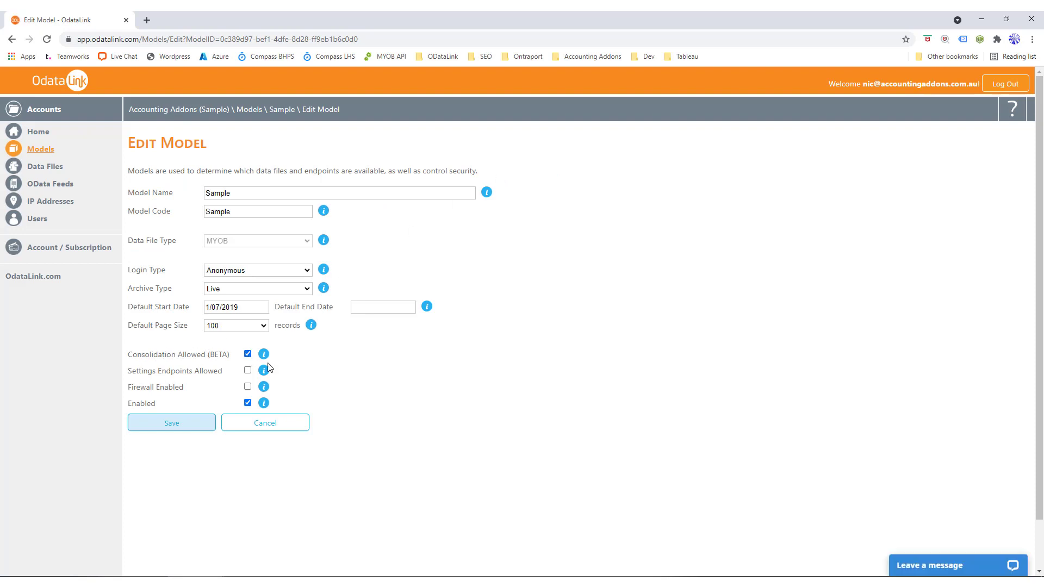
{"action": "left_click", "coordinate": [159, 430]}
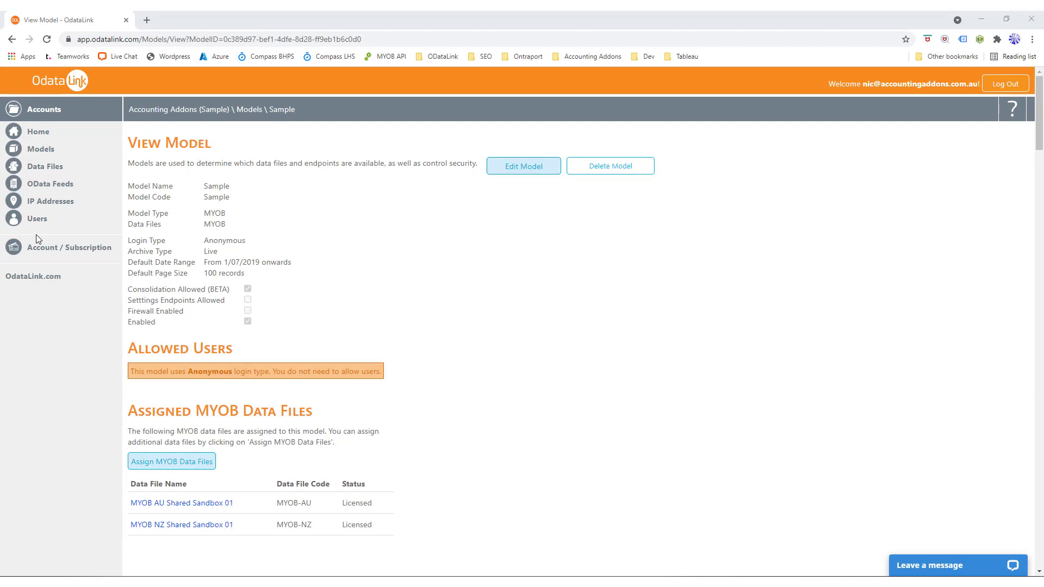
Copy the URL of the Sample model's Consolidation OData feed
{"action": "left_click", "coordinate": [65, 187]}
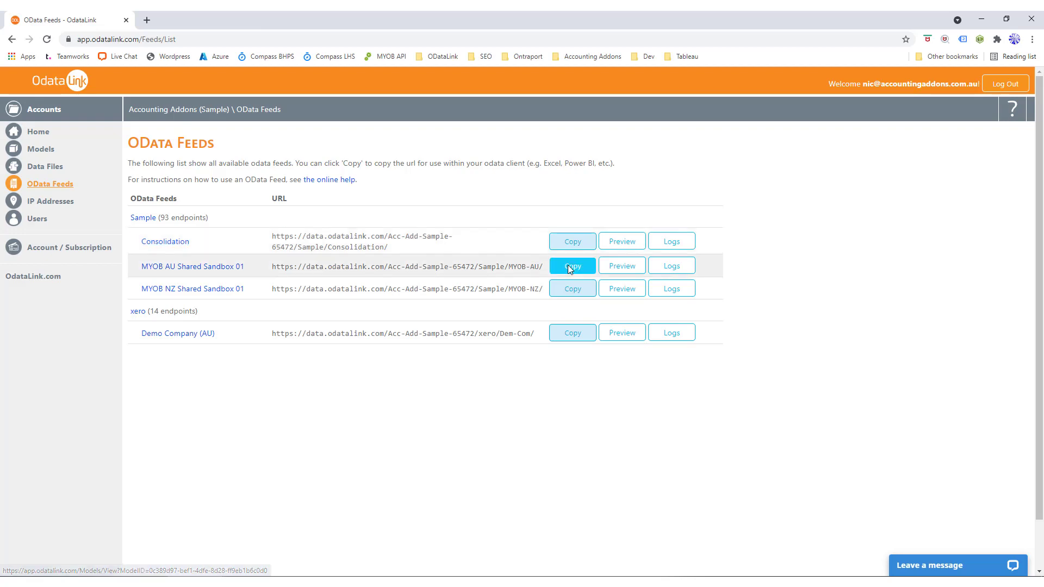
{"action": "left_click", "coordinate": [570, 242]}
{"action": "left_click", "coordinate": [618, 107]}
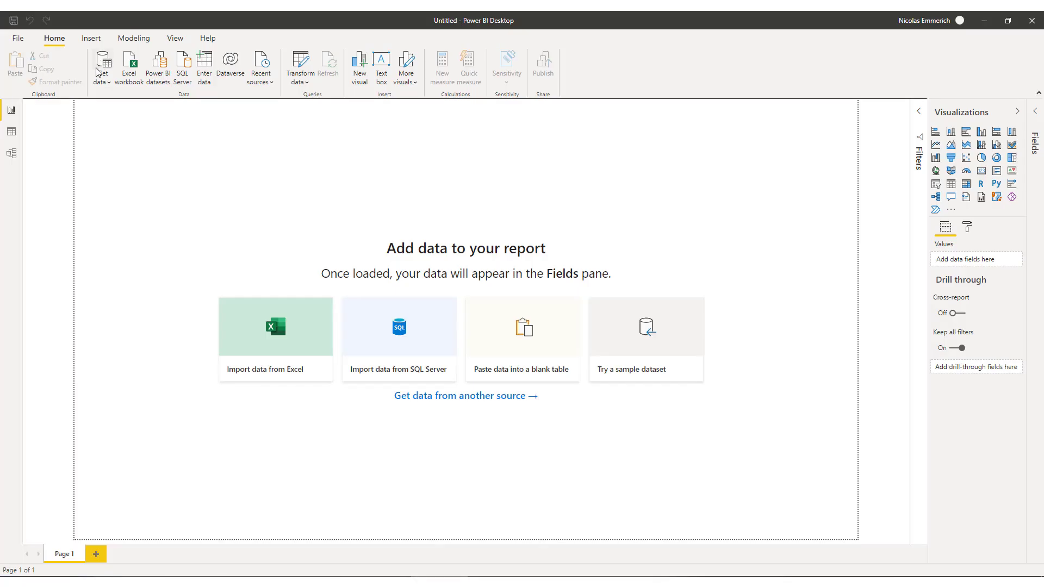
In Power BI Desktop, connect to an OData feed using the copied Consolidation URL and open its Accounts table for transformation
{"action": "left_click", "coordinate": [99, 73]}
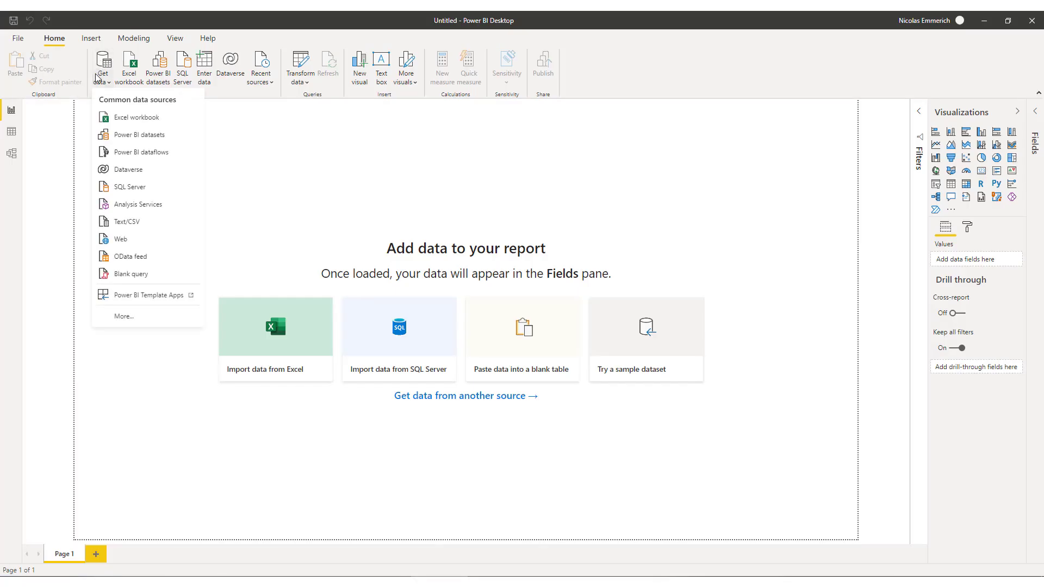
{"action": "left_click", "coordinate": [136, 262]}
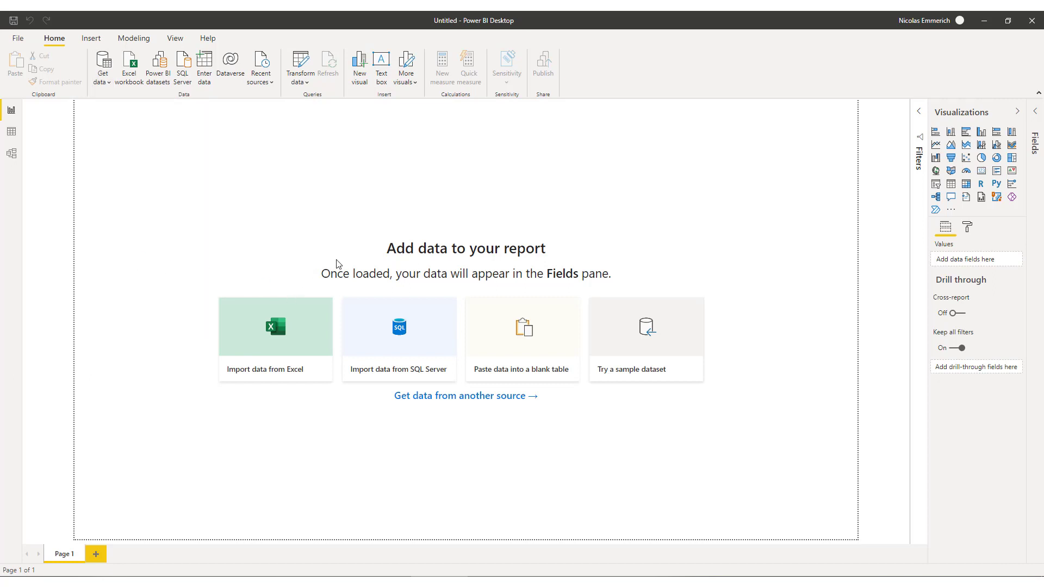
{"action": "key", "text": "ctrl+v"}
{"action": "left_click", "coordinate": [640, 333]}
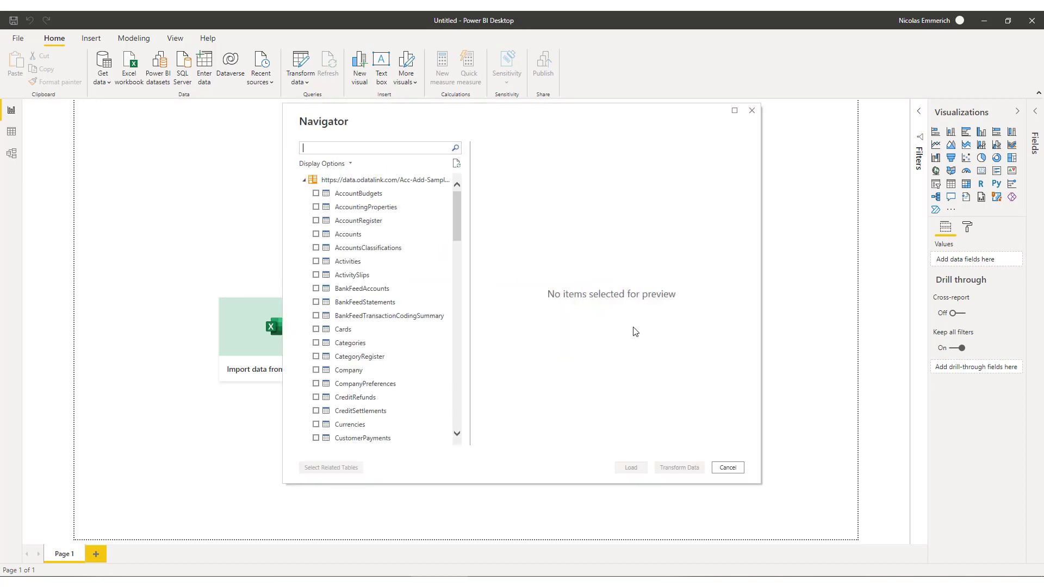
{"action": "left_click", "coordinate": [315, 234]}
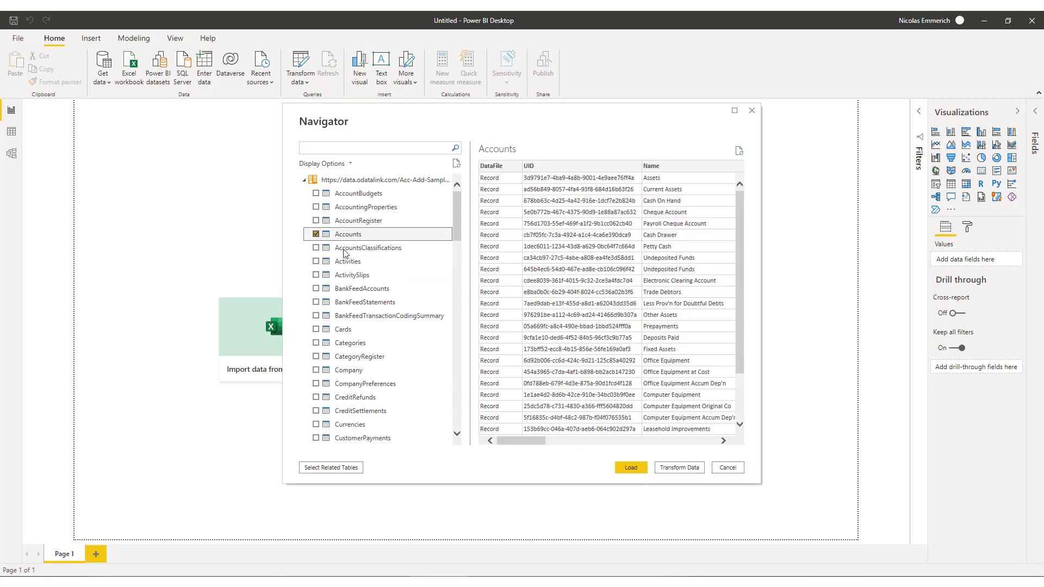
{"action": "left_click", "coordinate": [689, 471]}
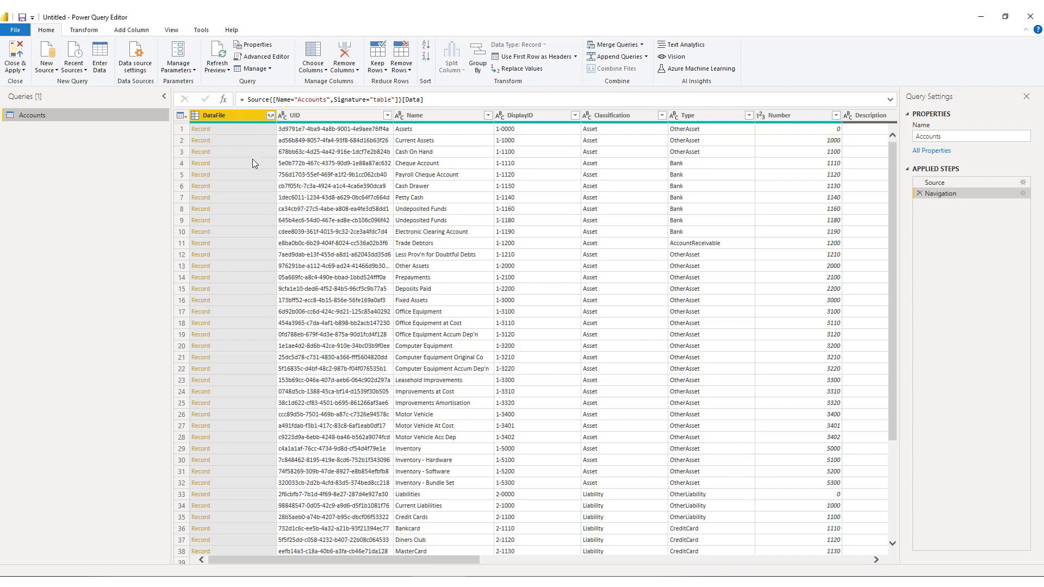
Expand the DataFile column into DataFileID, DataFileName and DataFileCode without the original column name prefix, and apply the query to the report
{"action": "left_click", "coordinate": [271, 115]}
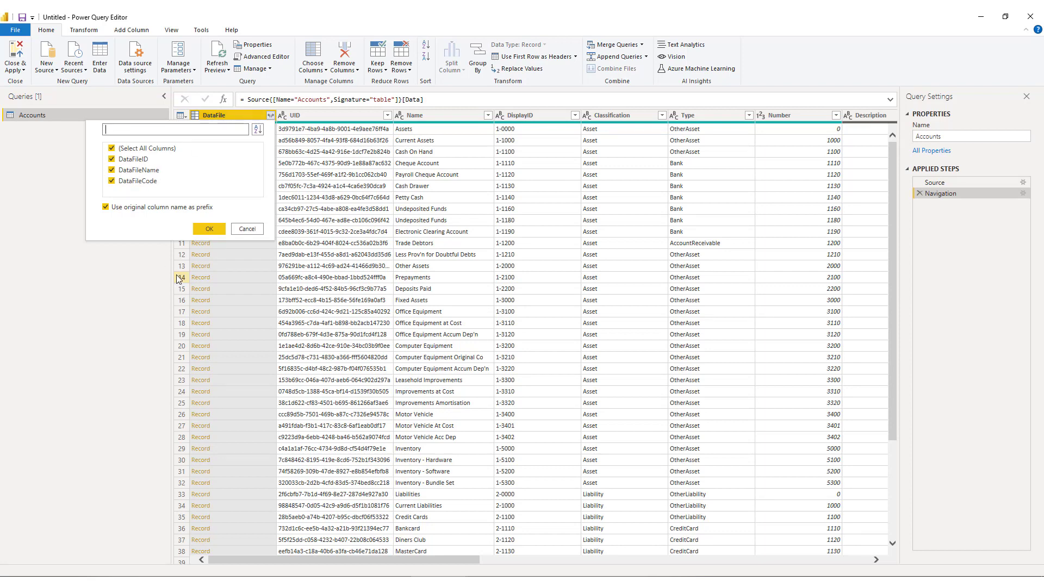
{"action": "left_click", "coordinate": [133, 207]}
{"action": "left_click", "coordinate": [209, 229]}
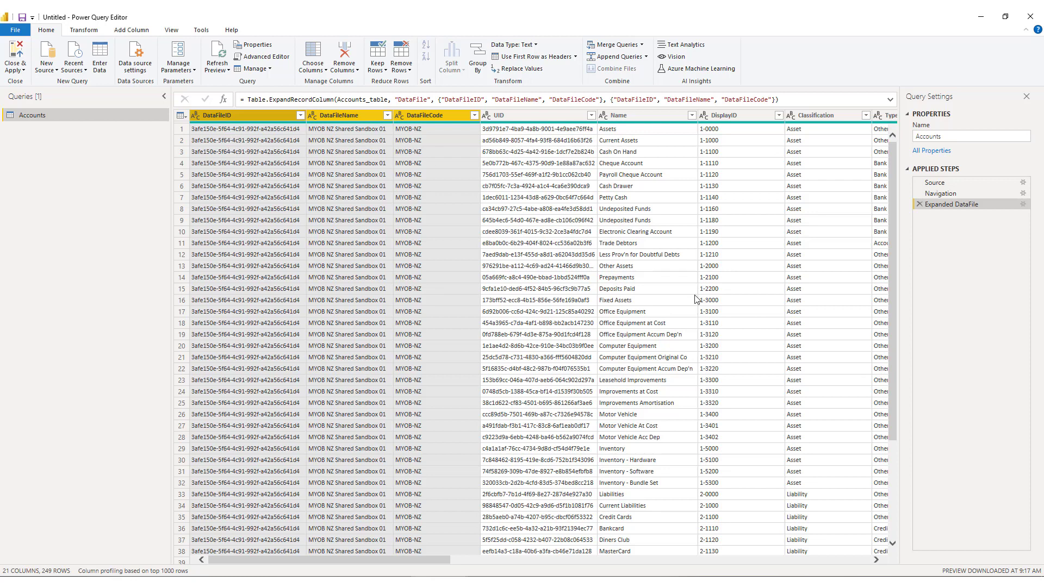
{"action": "left_click", "coordinate": [13, 52]}
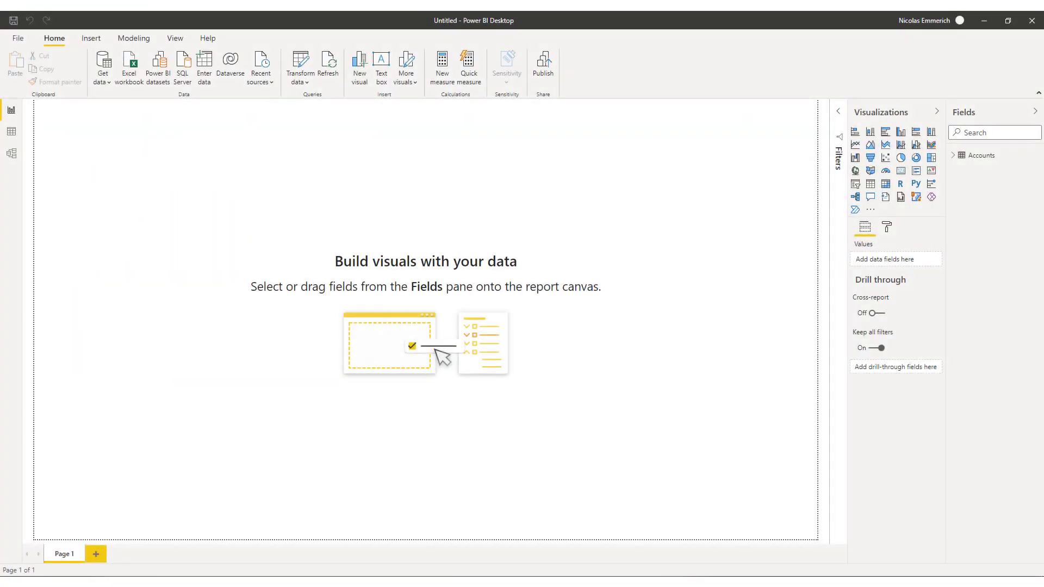
Add a matrix visual from Accounts with DisplayID and Name as rows, DataFileName as columns and CurrentBalance as values
{"action": "left_click", "coordinate": [886, 185]}
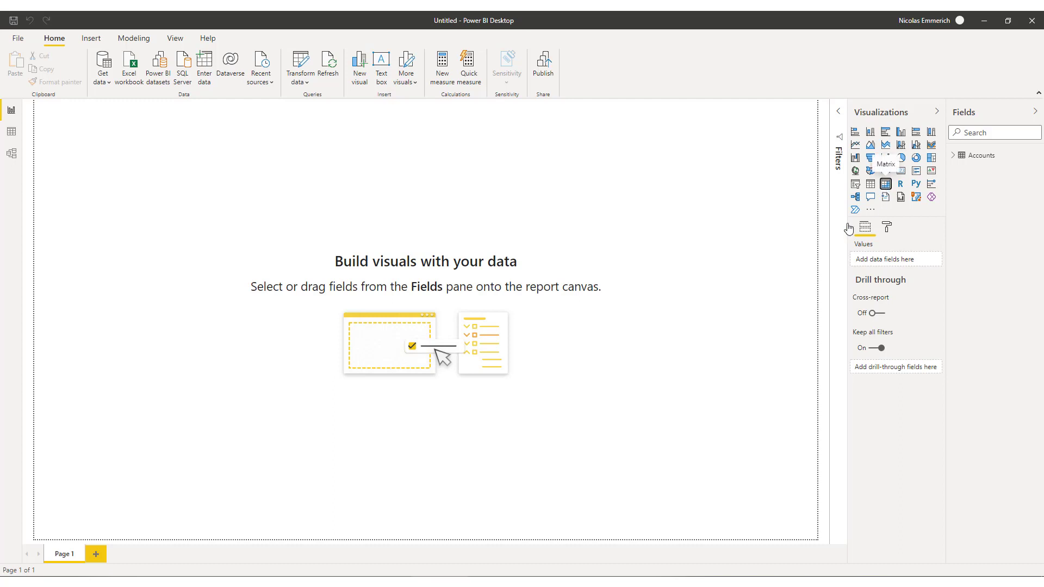
{"action": "left_click", "coordinate": [957, 155]}
{"action": "left_click", "coordinate": [953, 156]}
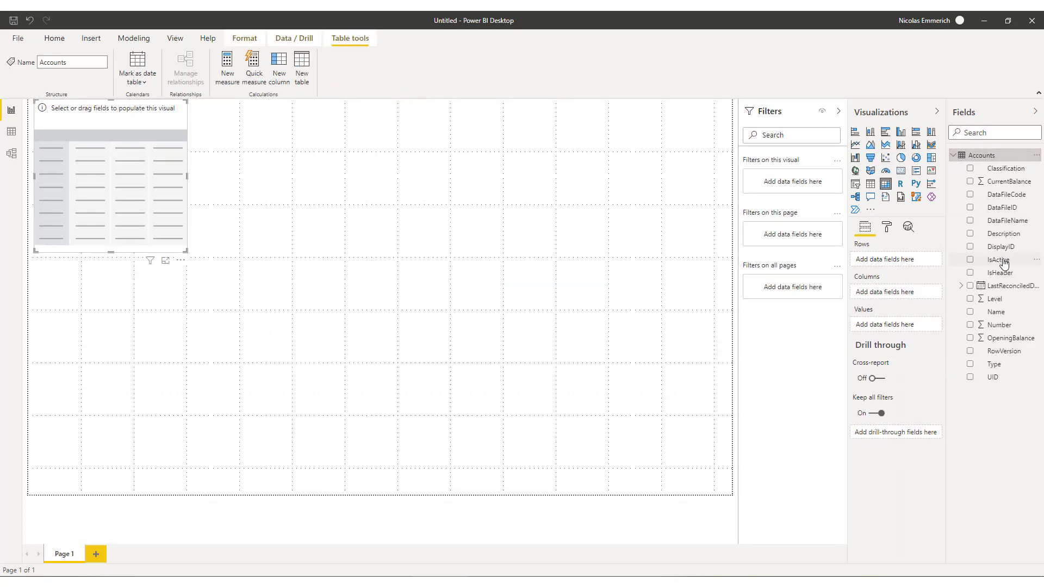
{"action": "left_click_drag", "start_coordinate": [1002, 248], "coordinate": [898, 260]}
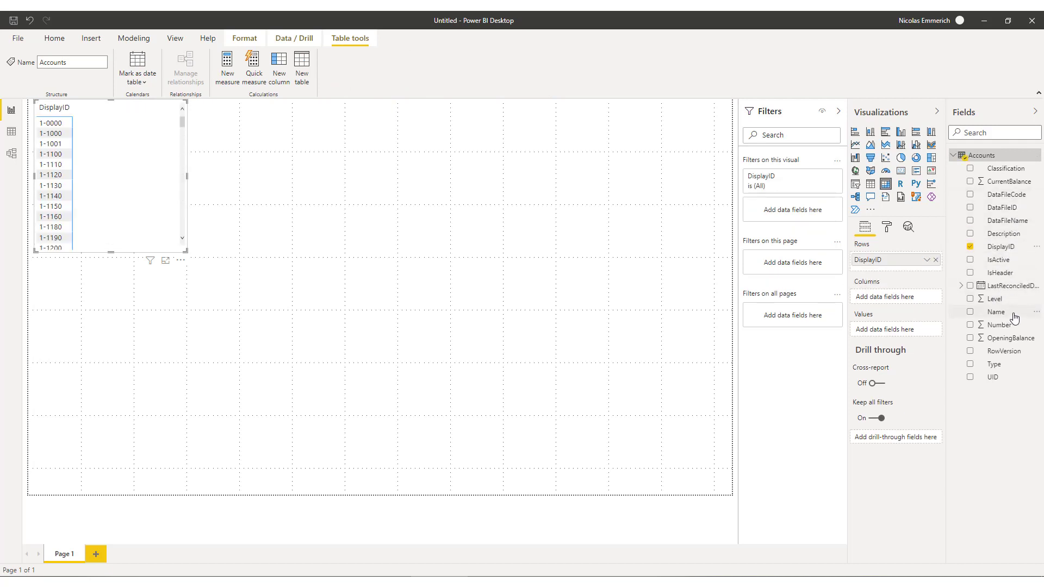
{"action": "left_click_drag", "start_coordinate": [1015, 318], "coordinate": [916, 275]}
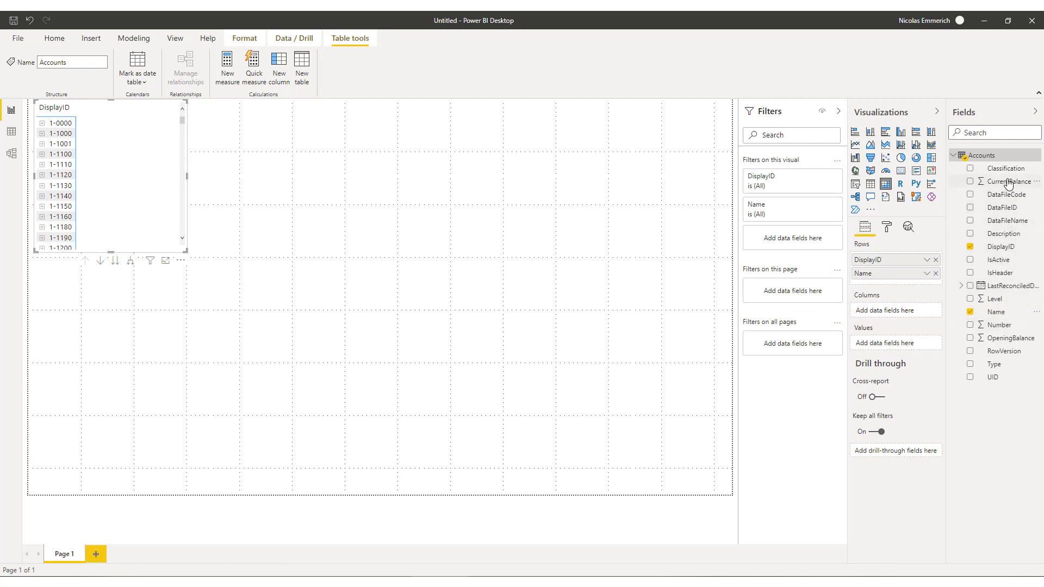
{"action": "left_click_drag", "start_coordinate": [1009, 183], "coordinate": [914, 345]}
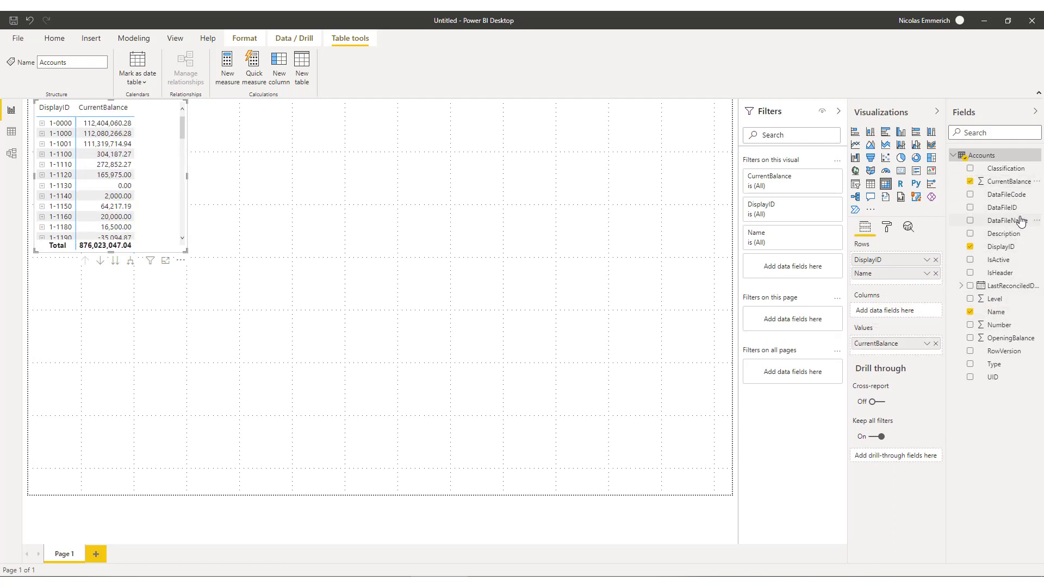
{"action": "left_click_drag", "start_coordinate": [1020, 220], "coordinate": [922, 310]}
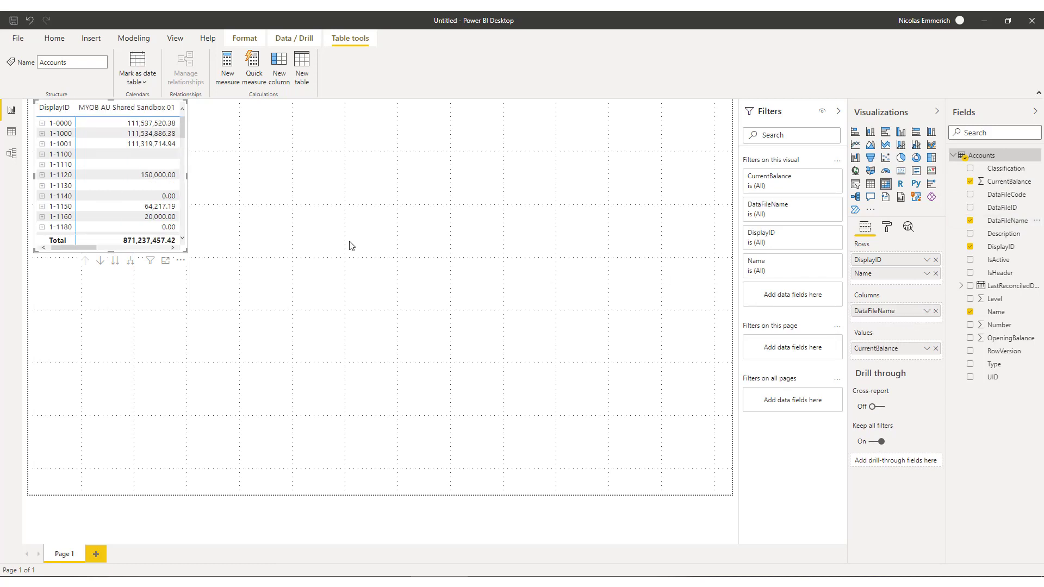
Enlarge the matrix to fill most of the report page and expand its rows to the next level
{"action": "left_click_drag", "start_coordinate": [509, 471], "coordinate": [662, 489]}
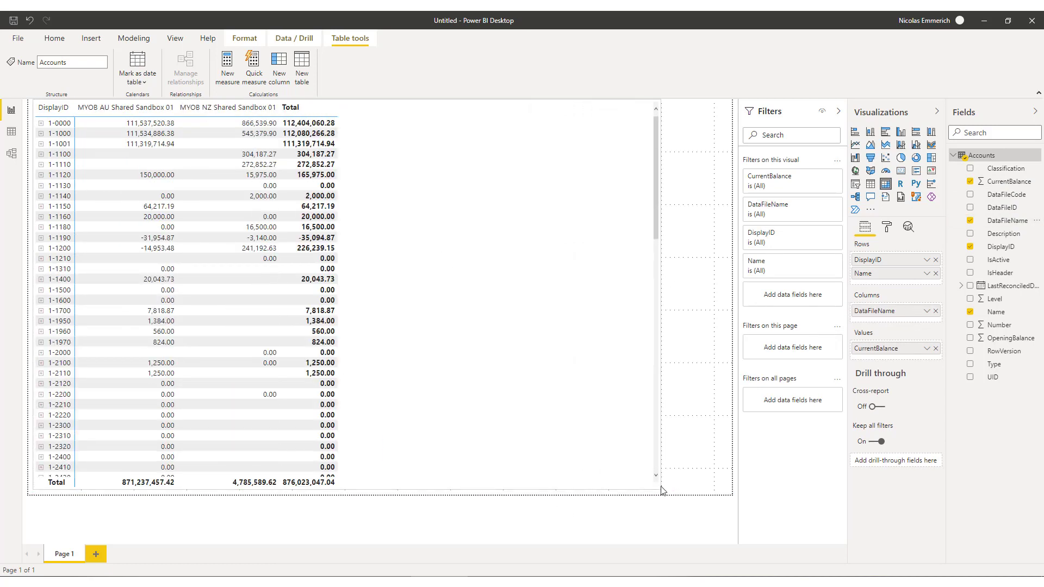
{"action": "right_click", "coordinate": [56, 115]}
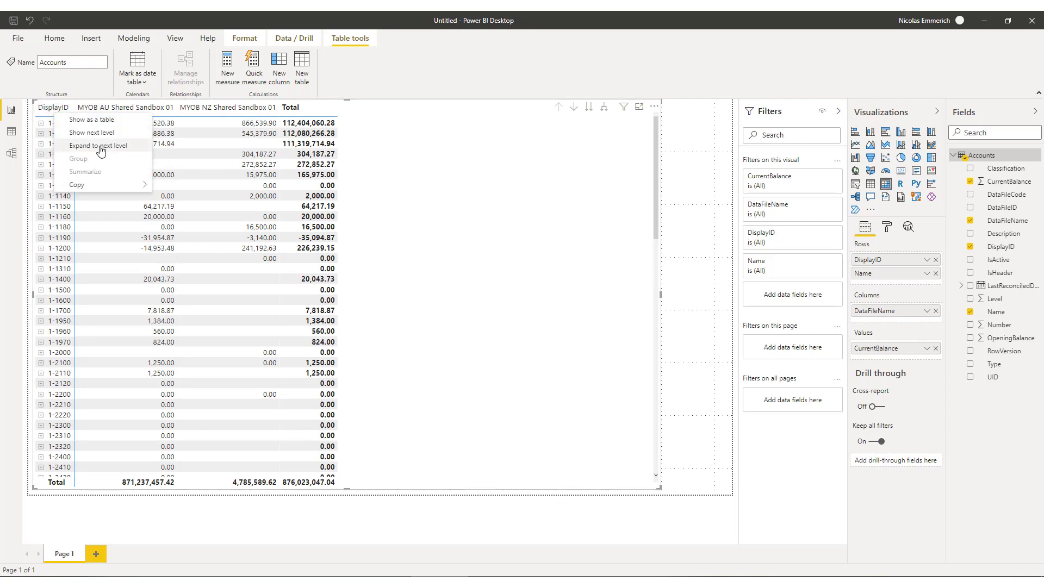
{"action": "left_click", "coordinate": [105, 146]}
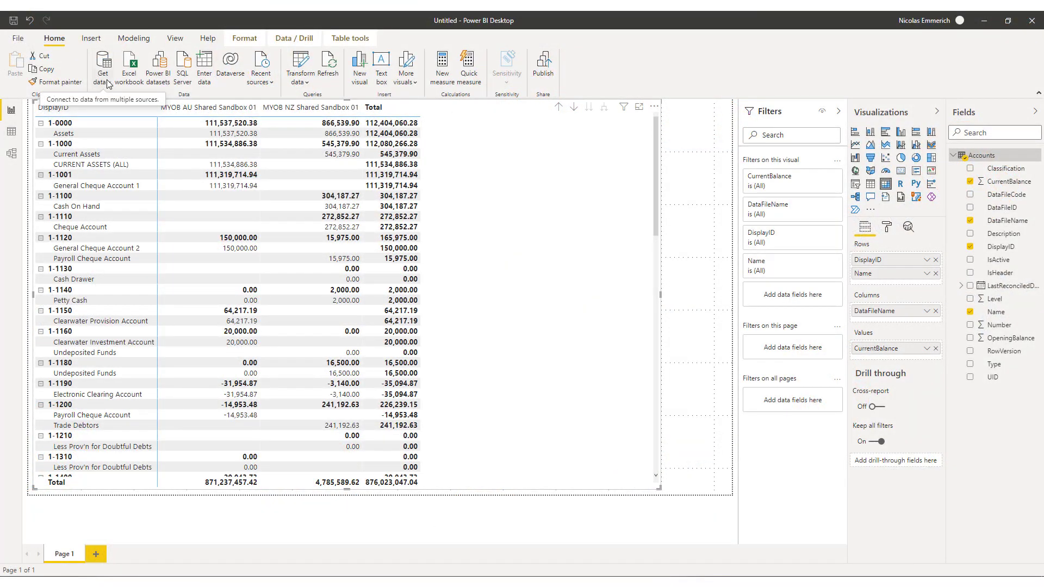
Connect to the same Consolidation OData feed again and select the DataFiles table to preview its contents
{"action": "left_click", "coordinate": [103, 83]}
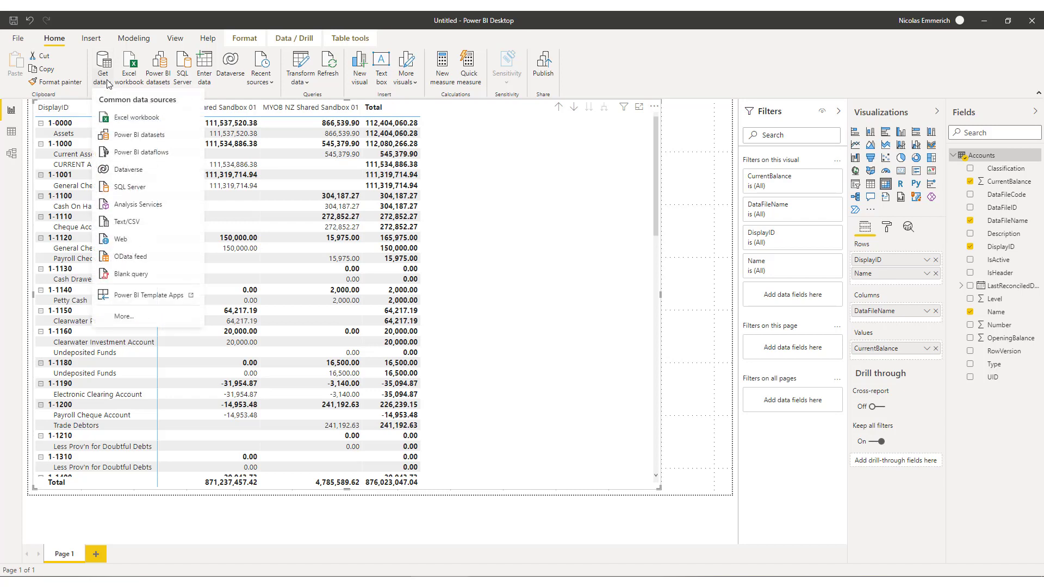
{"action": "left_click", "coordinate": [130, 256]}
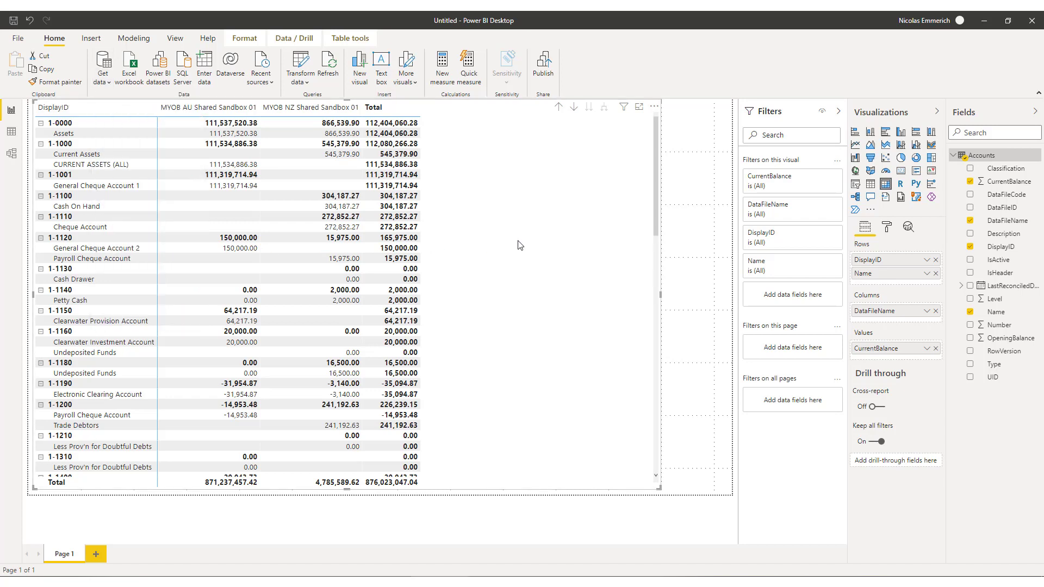
{"action": "key", "text": "ctrl+v"}
{"action": "left_click", "coordinate": [639, 331]}
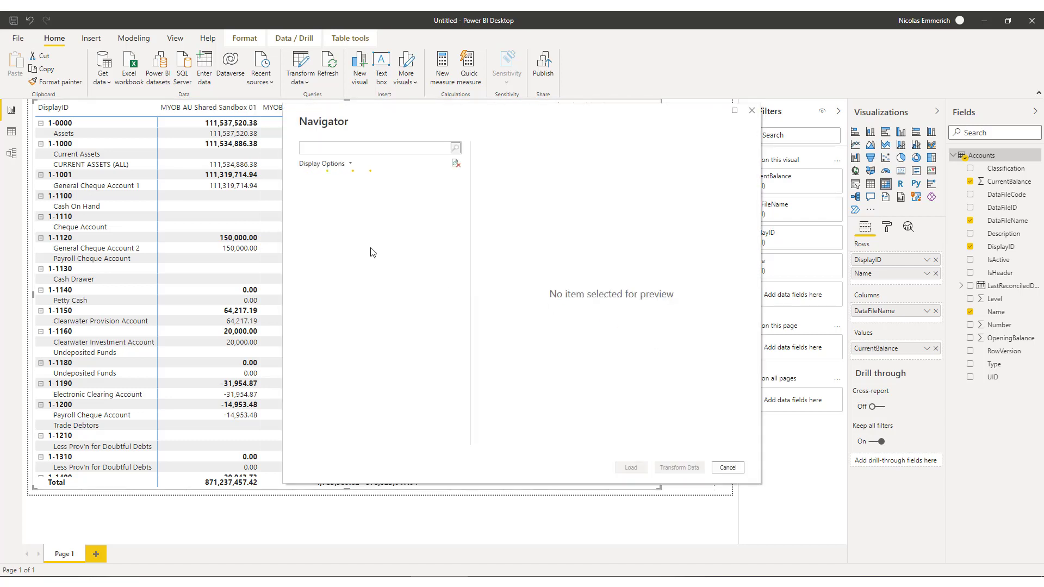
{"action": "scroll", "coordinate": [423, 272], "scroll_direction": "down", "scroll_amount": 4}
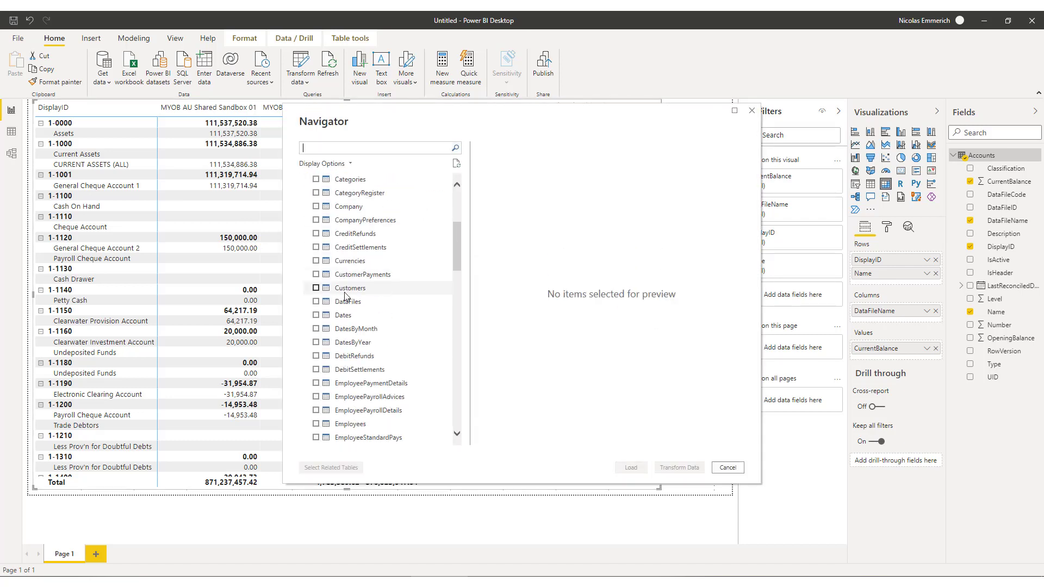
{"action": "left_click", "coordinate": [334, 303]}
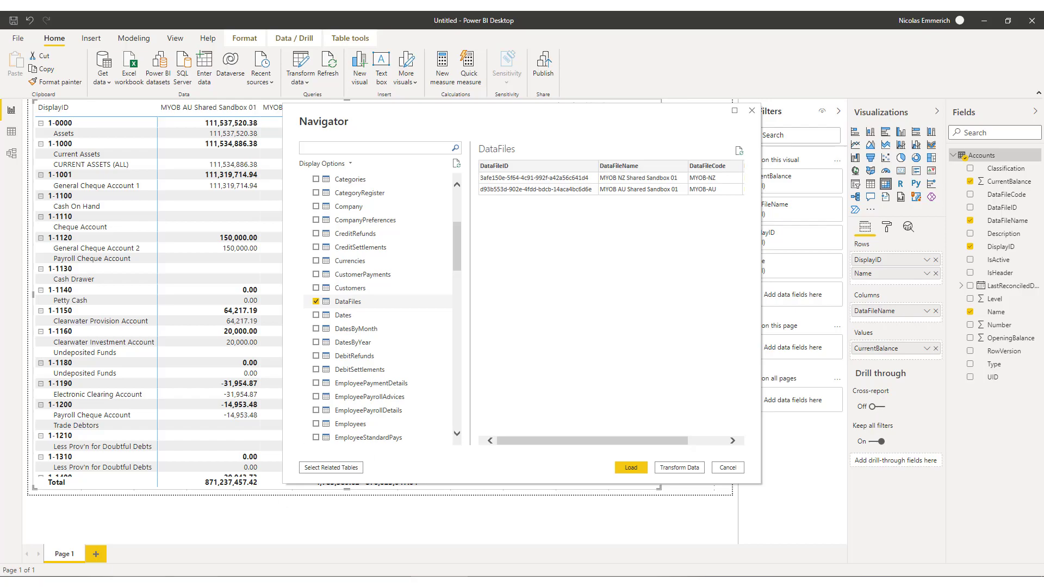
Switch to OdataLink in the browser and examine the DataFiles entry in the Sample model's assignable endpoints
{"action": "mouse_move", "coordinate": [197, 582]}
{"action": "left_click", "coordinate": [264, 538]}
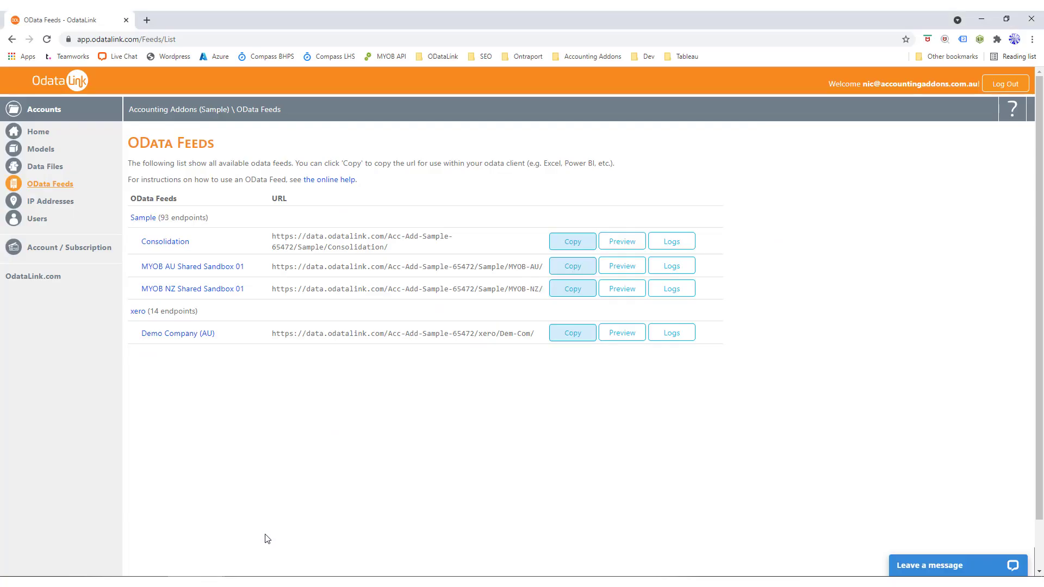
{"action": "left_click", "coordinate": [155, 219]}
{"action": "scroll", "coordinate": [380, 305], "scroll_direction": "down", "scroll_amount": 9}
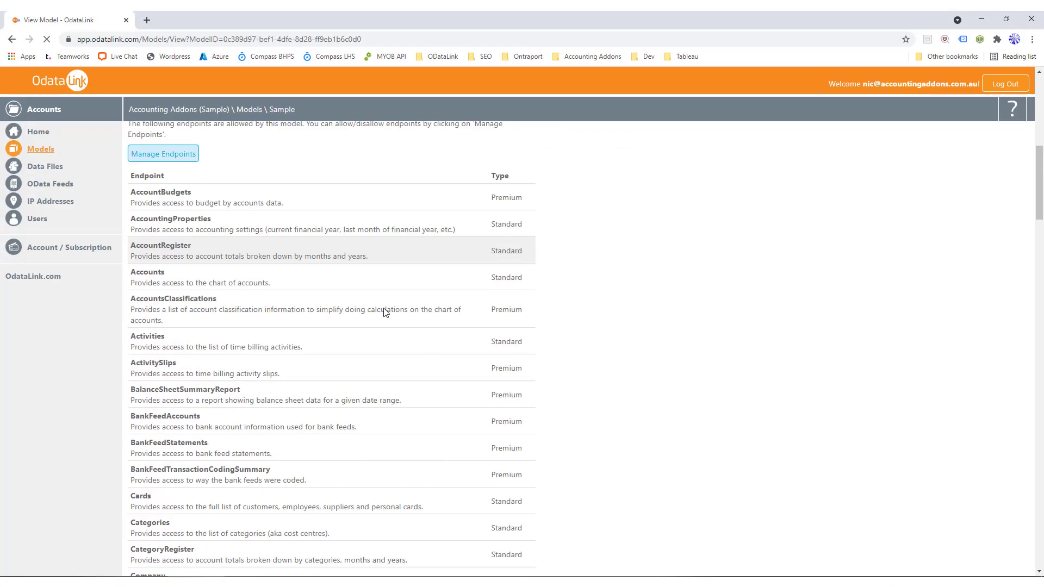
{"action": "left_click", "coordinate": [162, 154]}
{"action": "scroll", "coordinate": [429, 376], "scroll_direction": "down", "scroll_amount": 7}
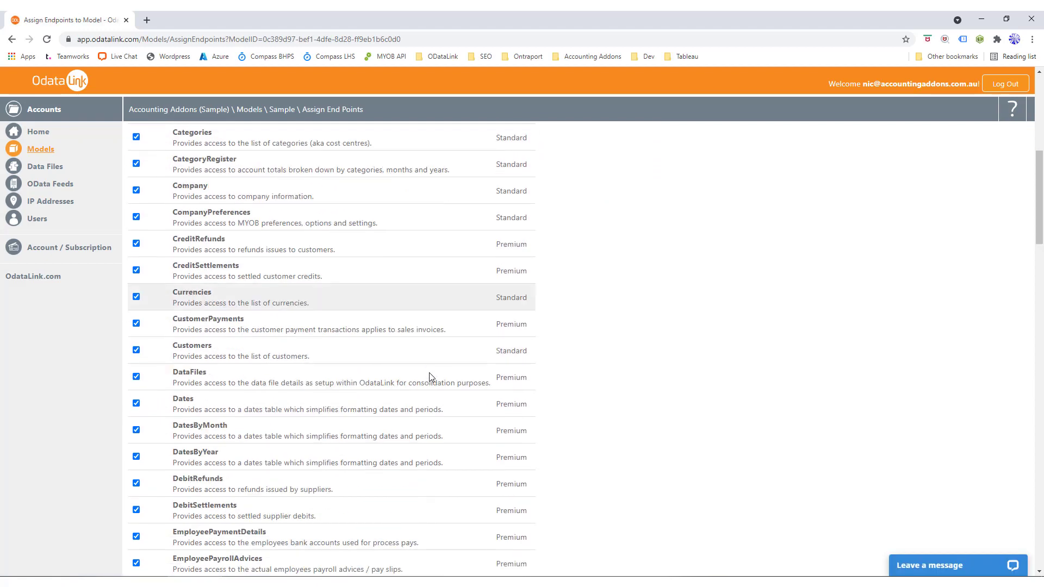
{"action": "scroll", "coordinate": [430, 377], "scroll_direction": "down", "scroll_amount": 2}
{"action": "left_click_drag", "start_coordinate": [173, 235], "coordinate": [235, 246]}
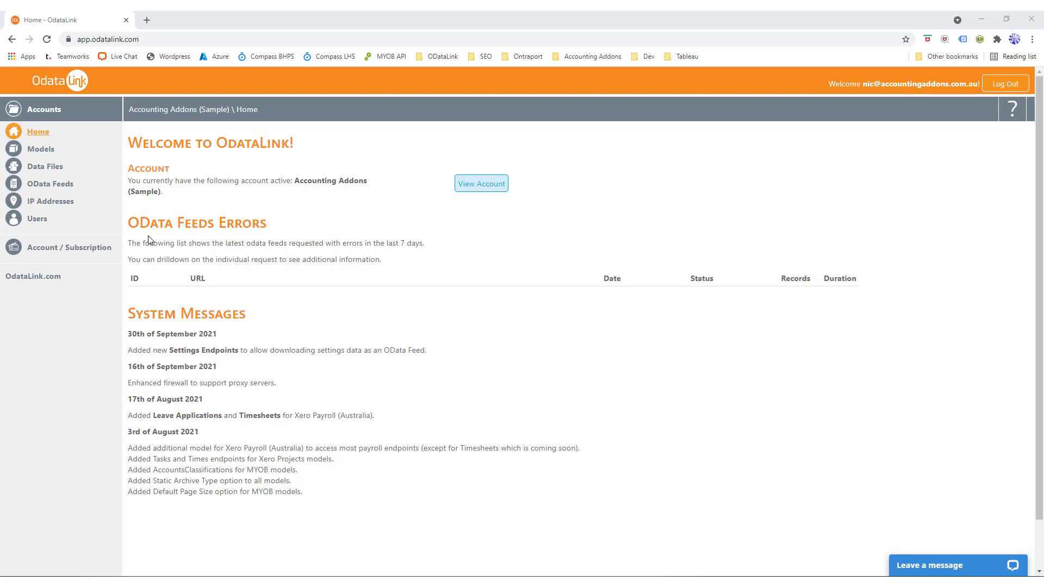
Open the Consolidation feed's logs, drill into Accounts request 37754 and its MYOB-AU request 445479, and head back to the logs
{"action": "left_click", "coordinate": [49, 184]}
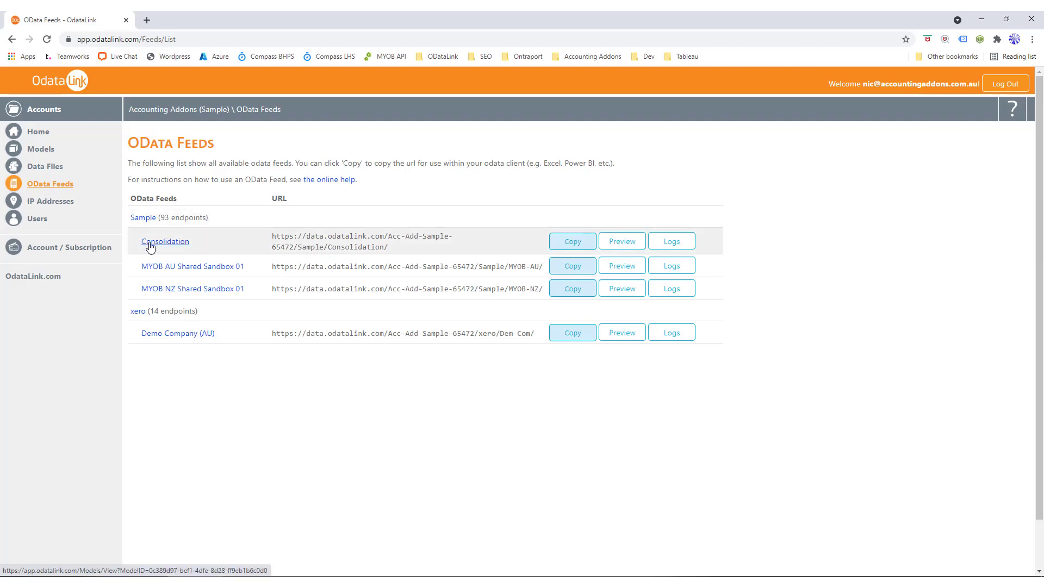
{"action": "left_click", "coordinate": [668, 245]}
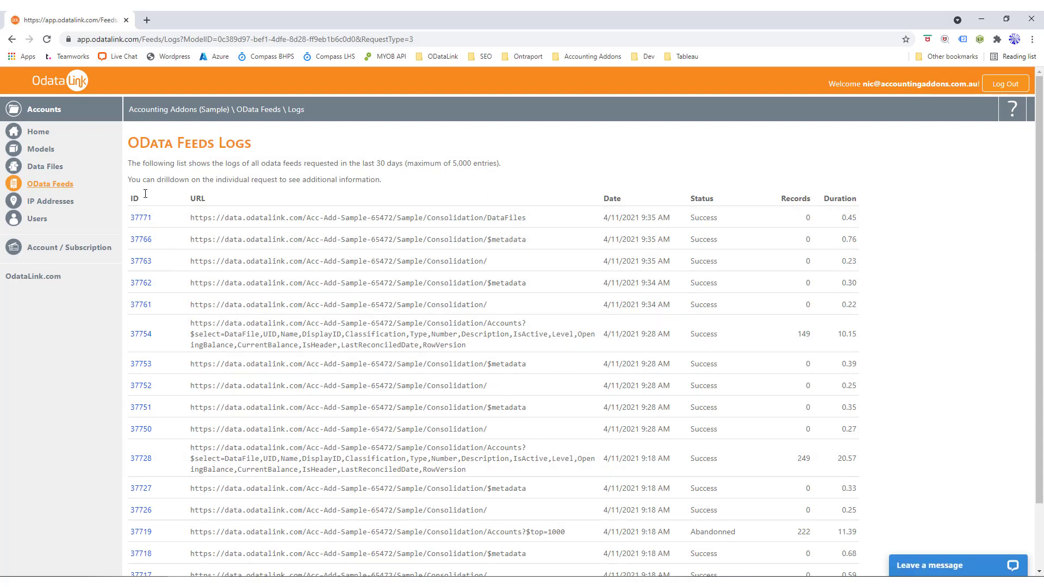
{"action": "left_click", "coordinate": [140, 335]}
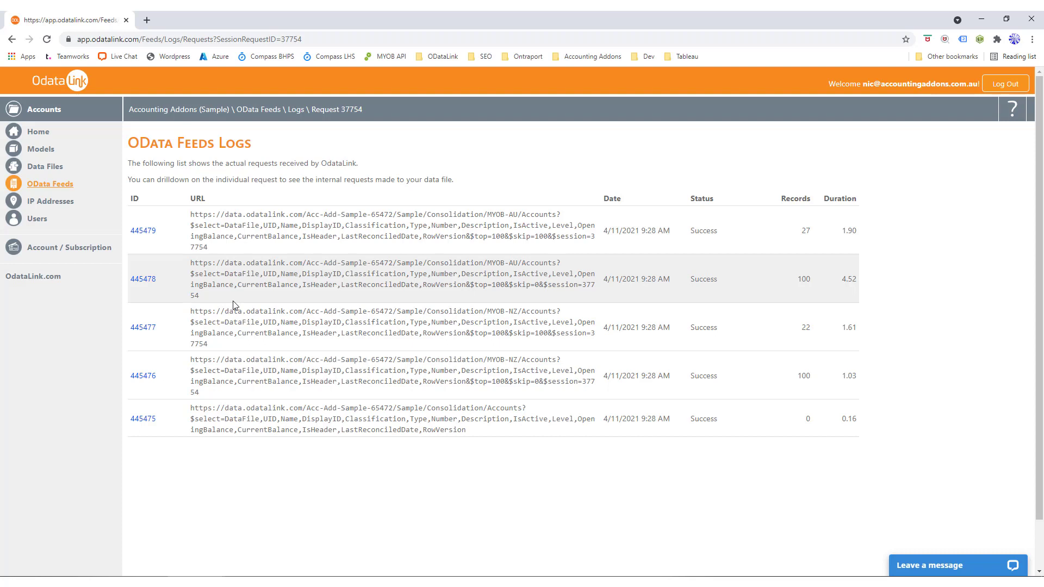
{"action": "left_click", "coordinate": [142, 231]}
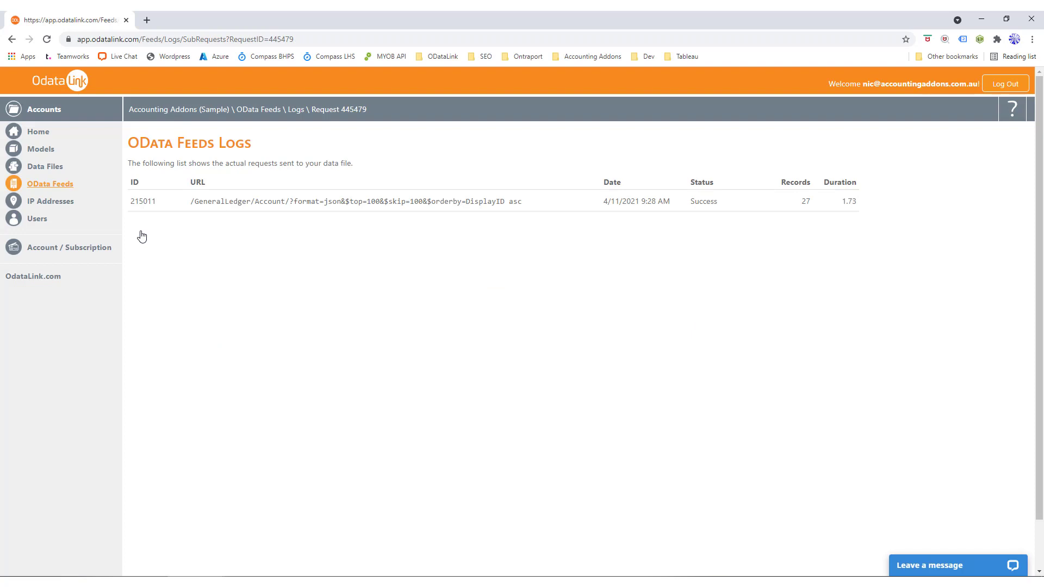
{"action": "left_click", "coordinate": [297, 110]}
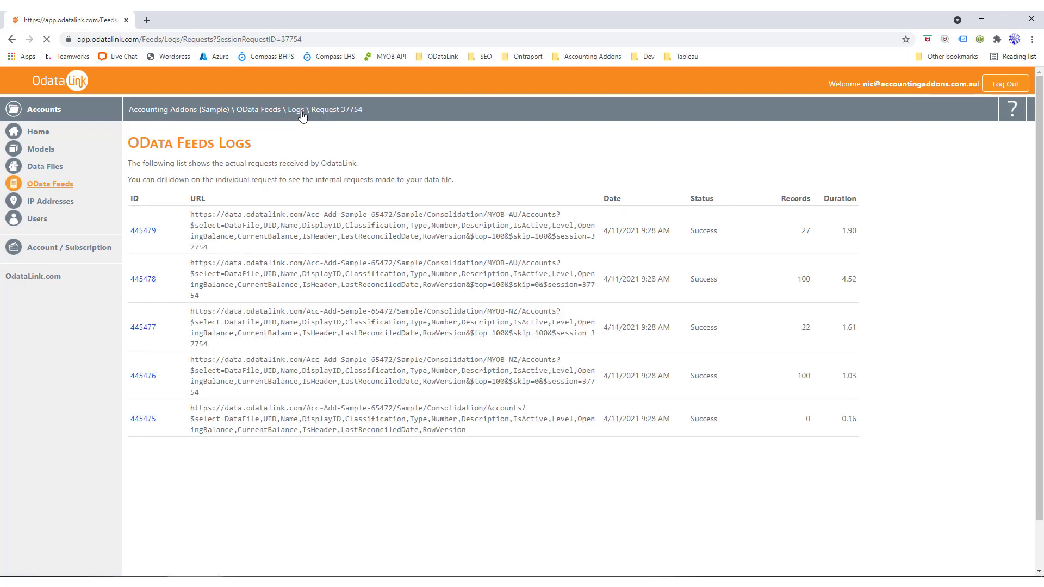